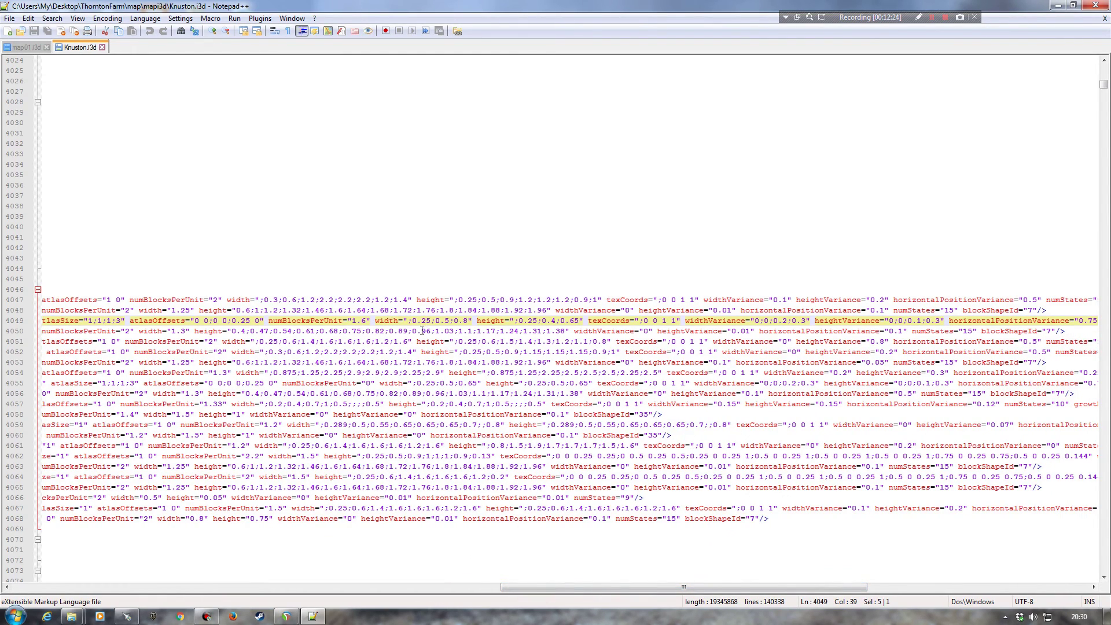
# Compare the highlighted foliage line's numBlocksPerUnit, width and height values between map01.i3d and Knuston.i3d
pyautogui.click(36, 45)
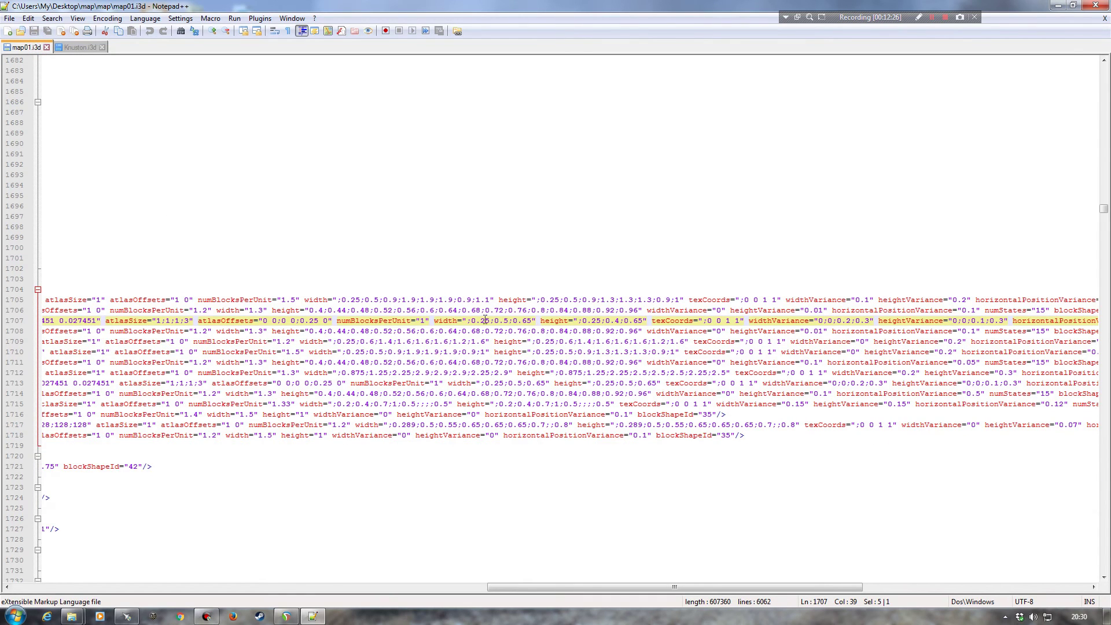
pyautogui.click(83, 47)
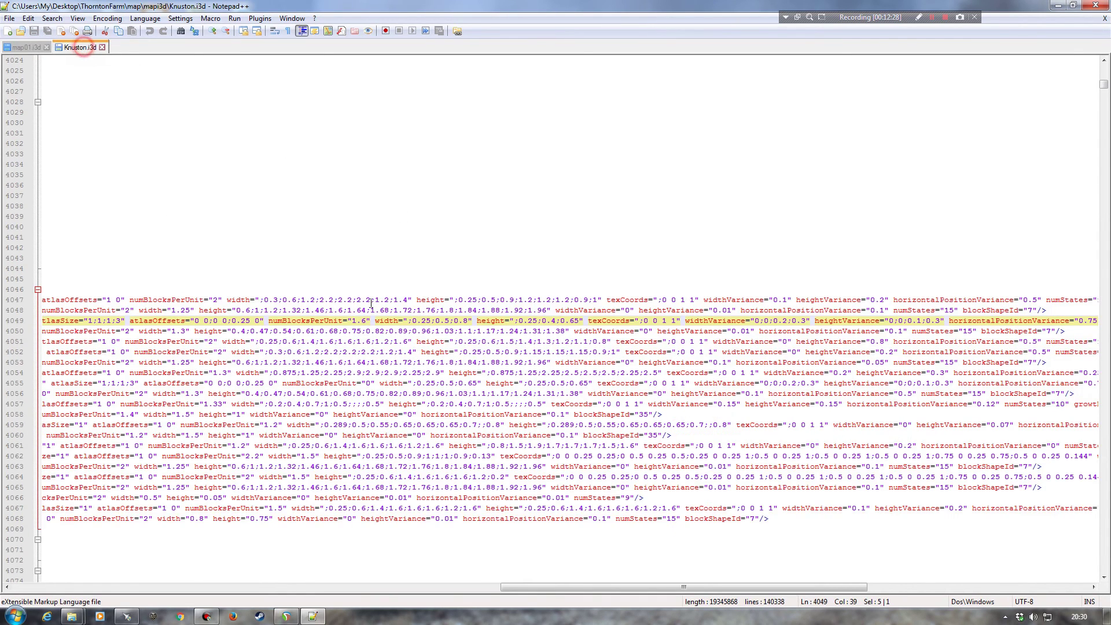
pyautogui.click(30, 48)
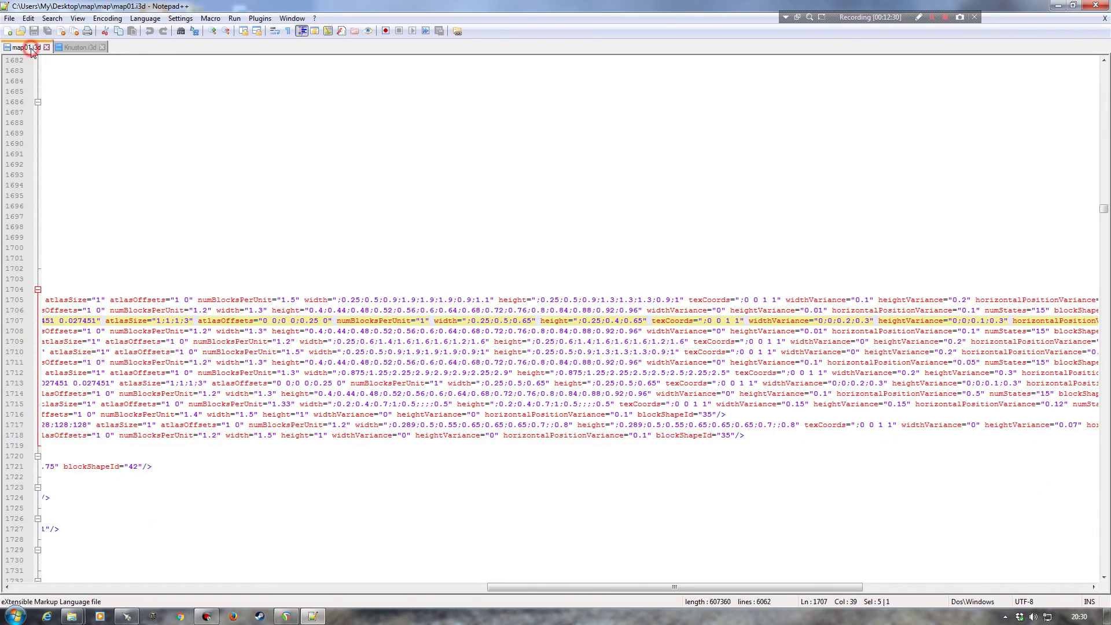
pyautogui.click(74, 46)
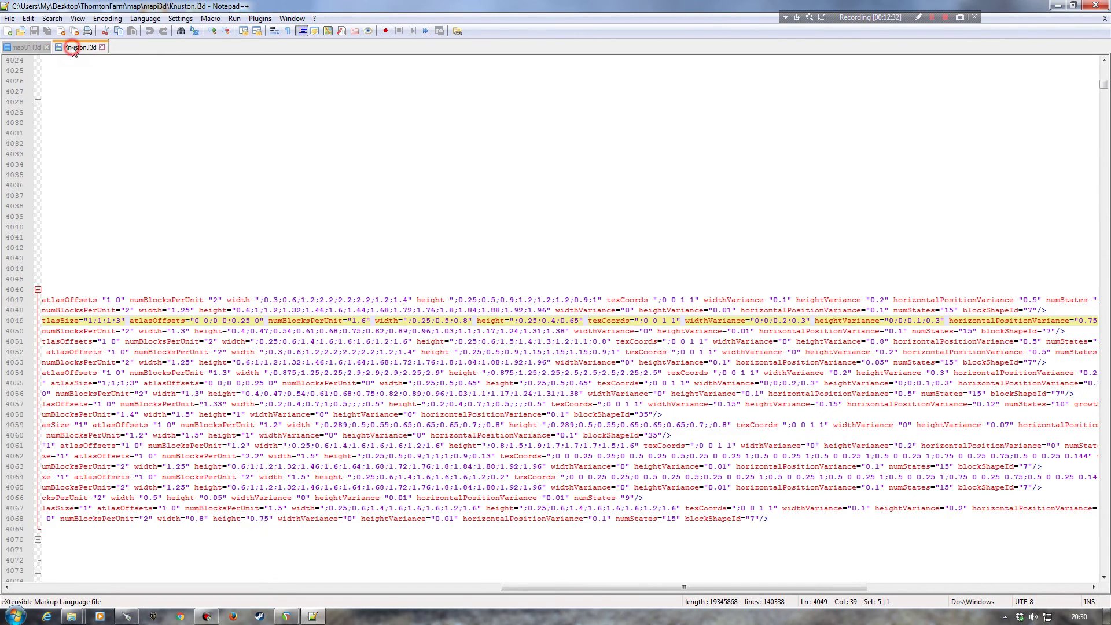
pyautogui.click(33, 48)
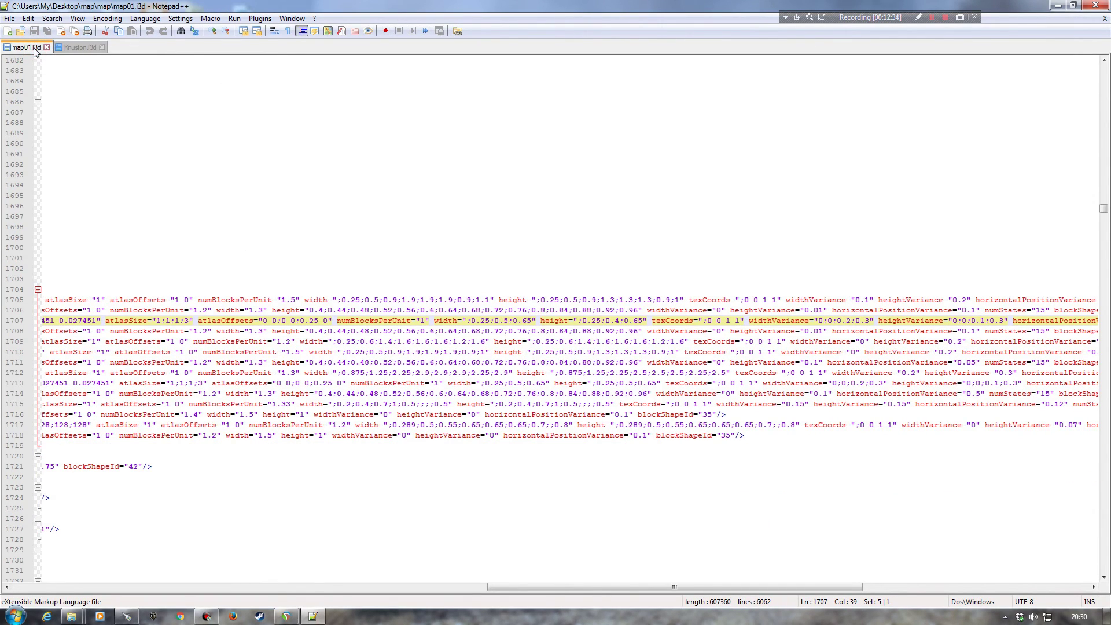
pyautogui.click(72, 49)
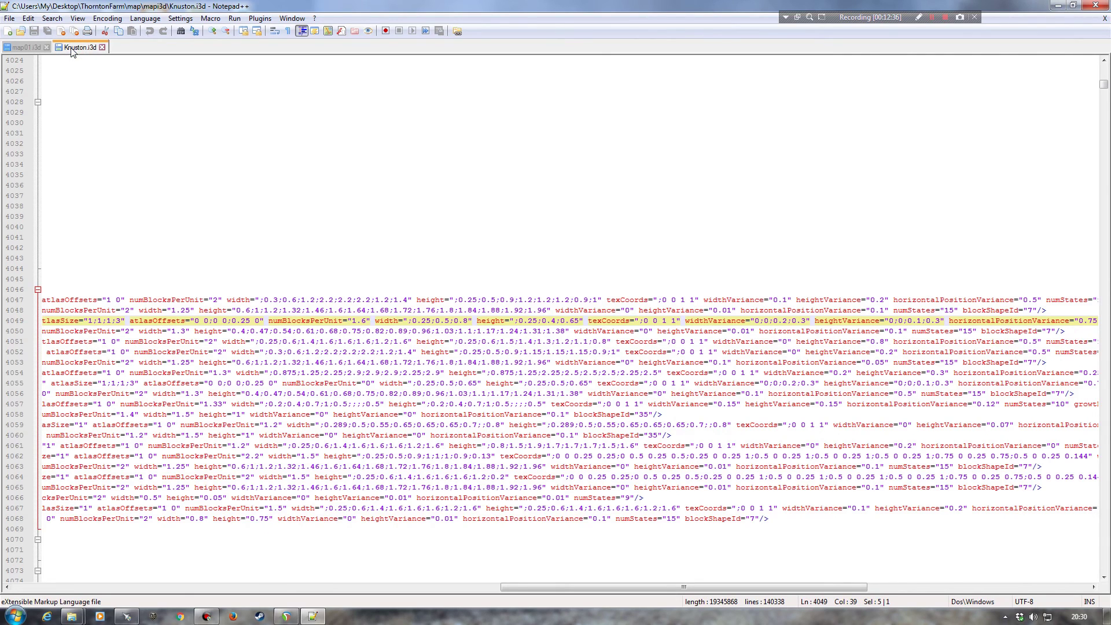
pyautogui.click(36, 48)
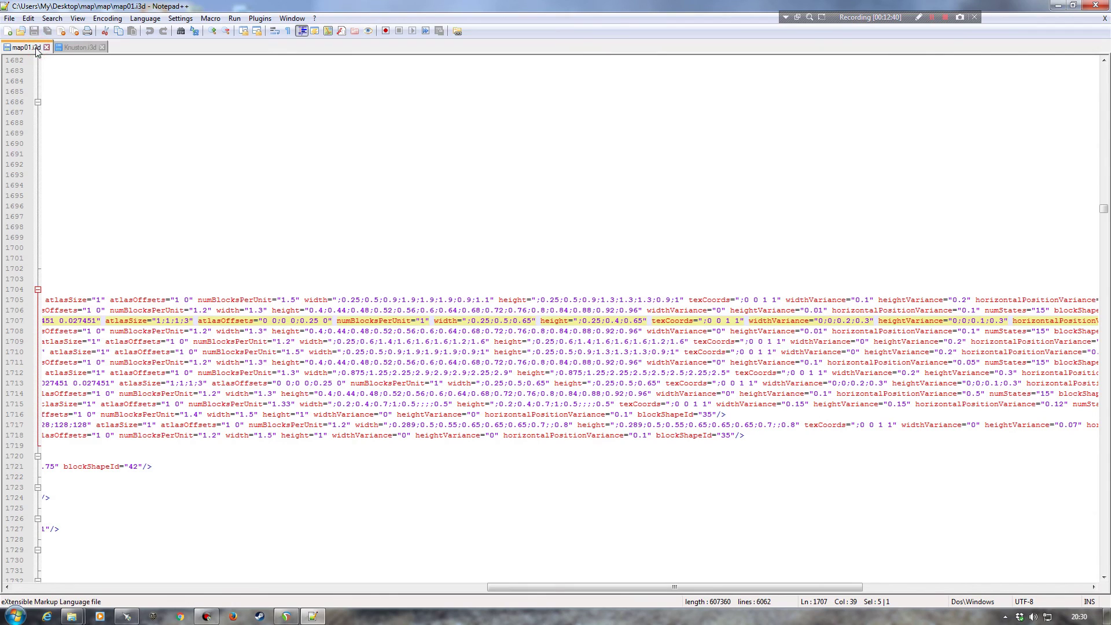
pyautogui.click(68, 49)
# Compare the same line's variance, numStates, growth and blockShapeId values between Knuston.i3d and map01.i3d
pyautogui.moveTo(636, 588); pyautogui.dragTo(740, 587)
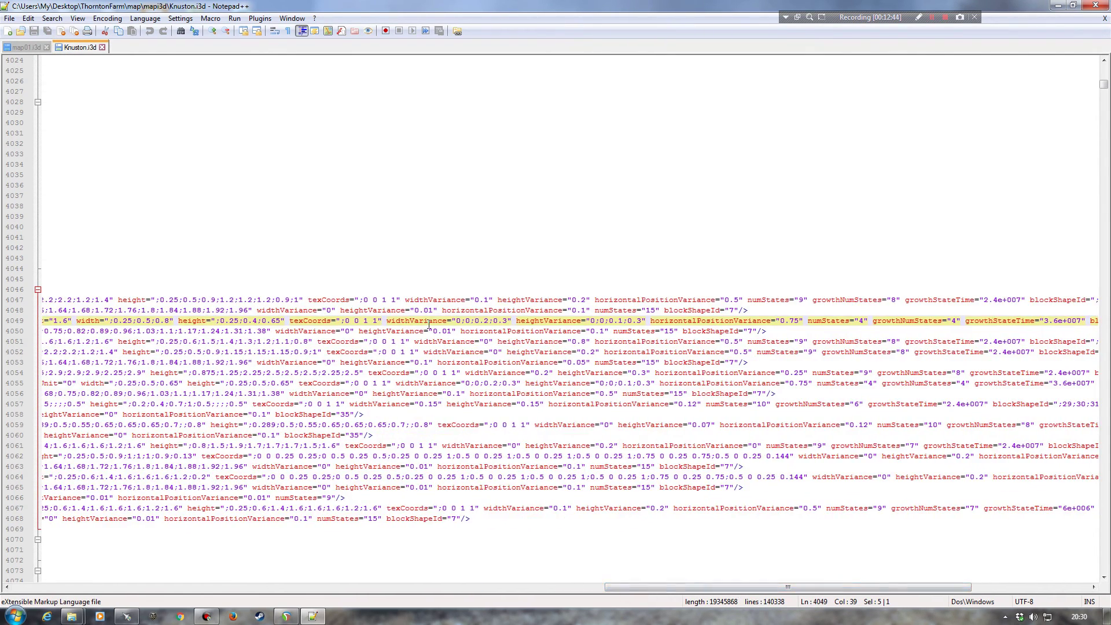
pyautogui.click(35, 48)
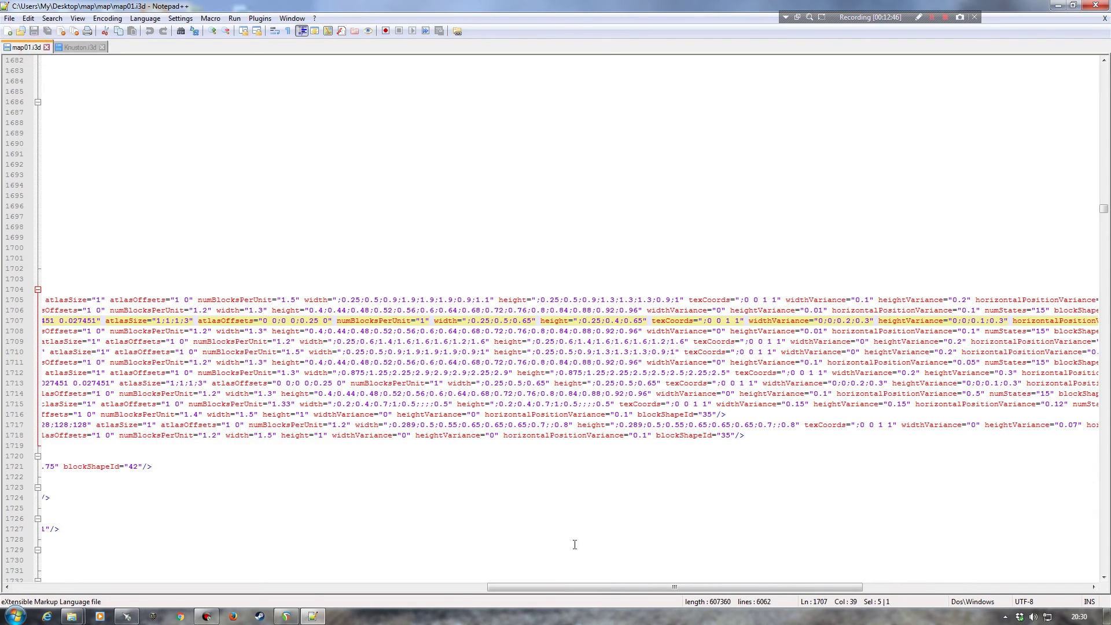
pyautogui.moveTo(649, 587); pyautogui.dragTo(784, 587)
pyautogui.click(80, 48)
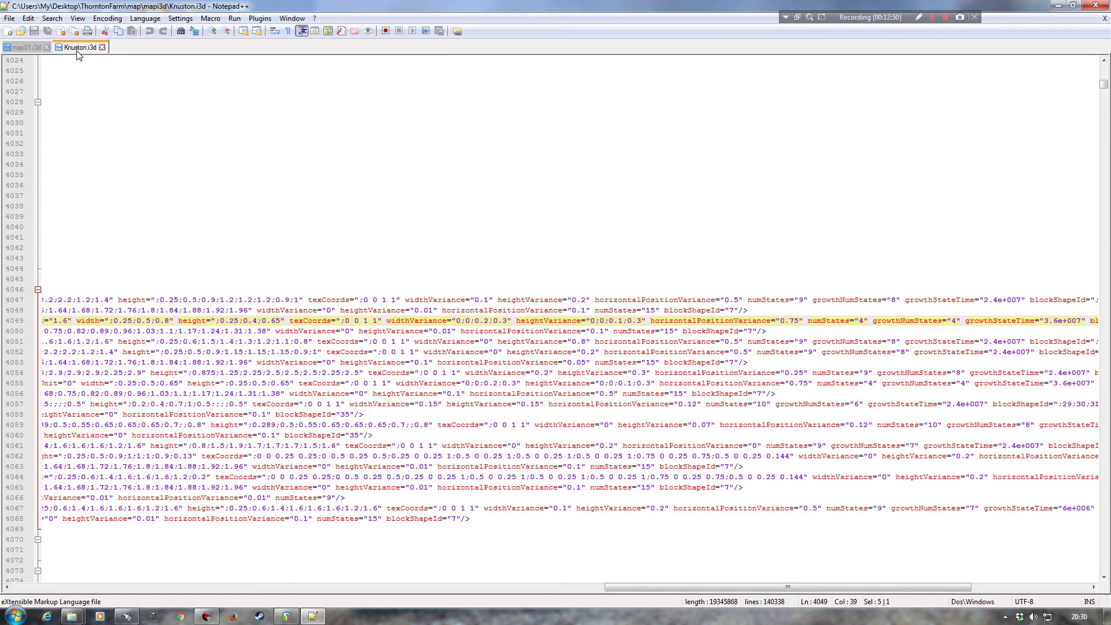
pyautogui.moveTo(628, 587); pyautogui.dragTo(668, 587)
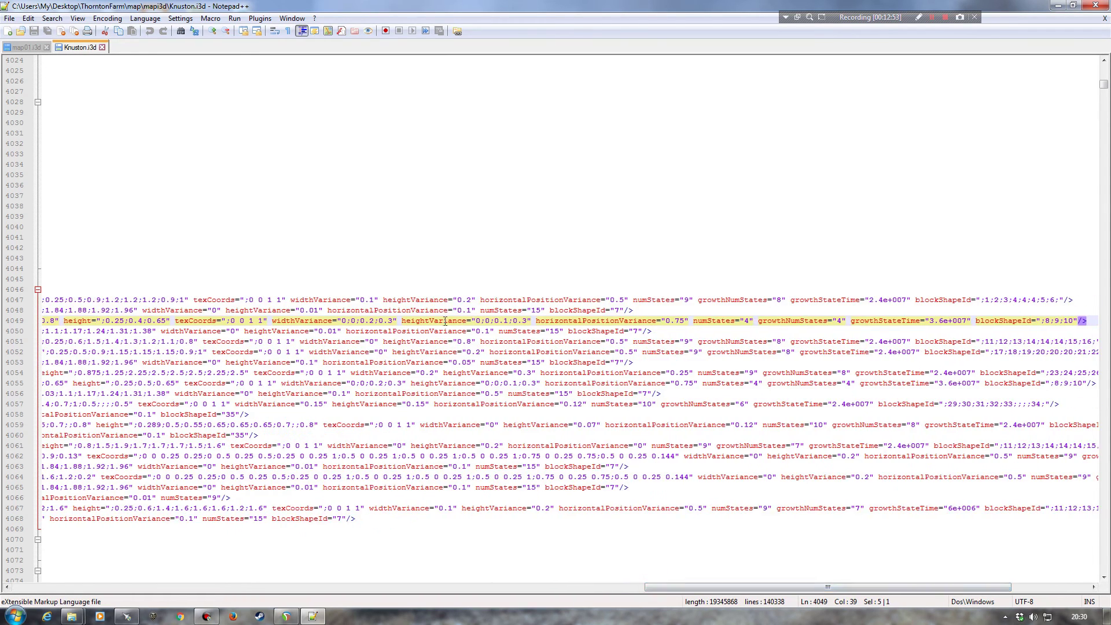
pyautogui.click(30, 47)
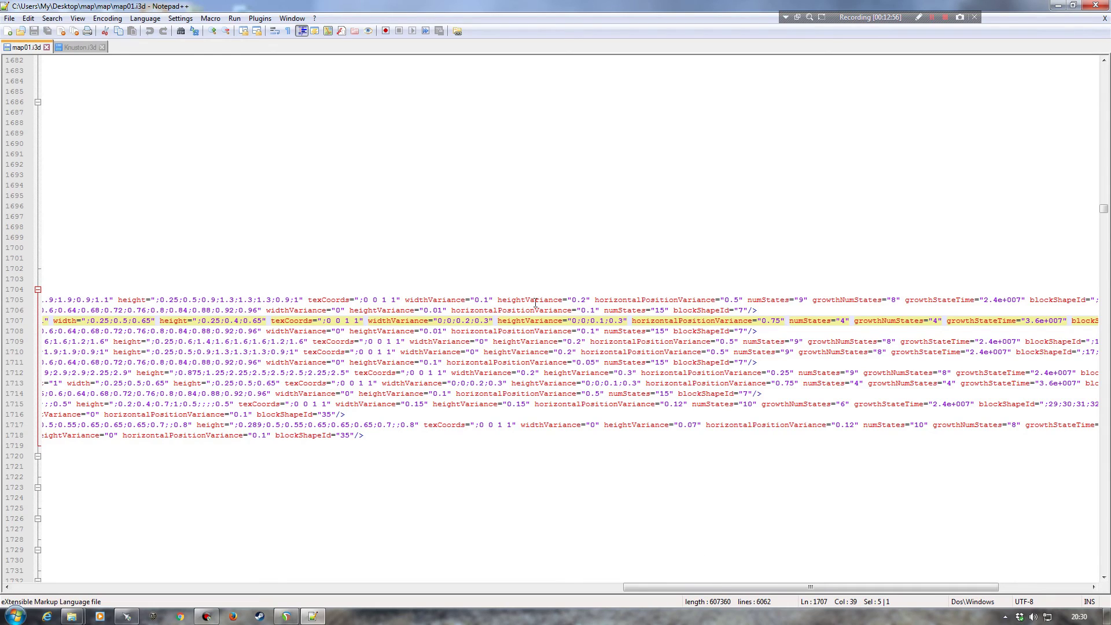
pyautogui.click(81, 48)
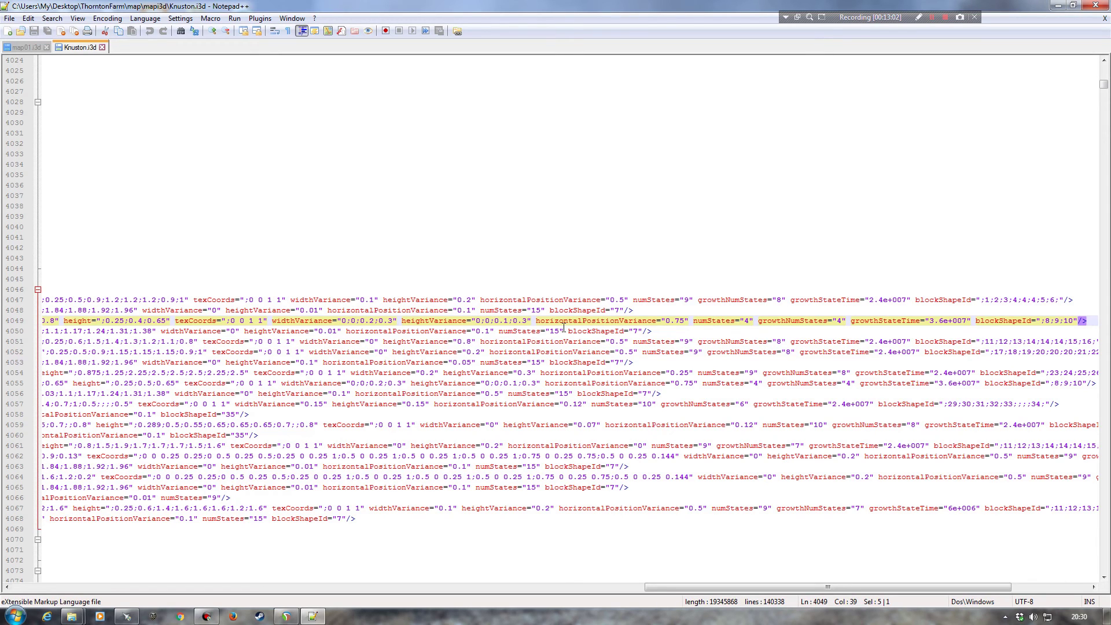
pyautogui.click(32, 53)
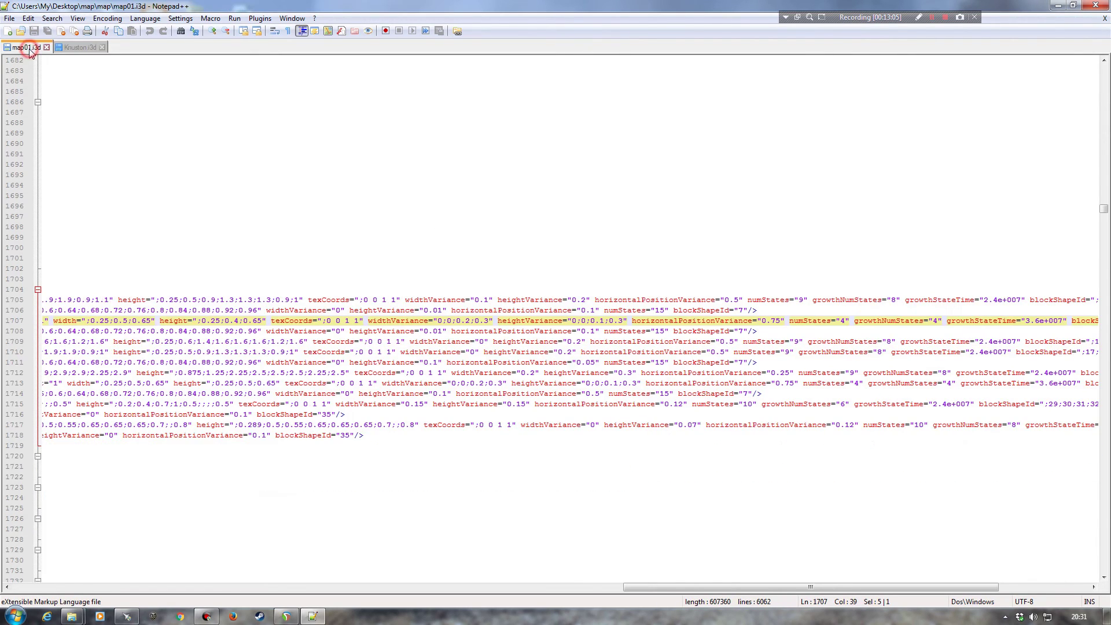
pyautogui.click(71, 48)
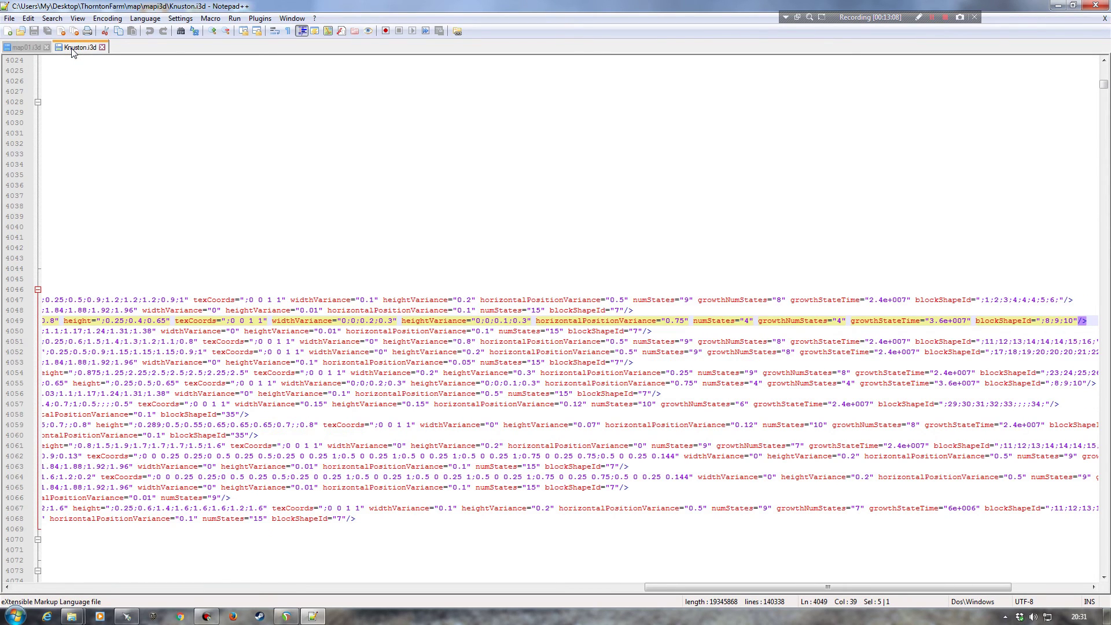
pyautogui.click(20, 48)
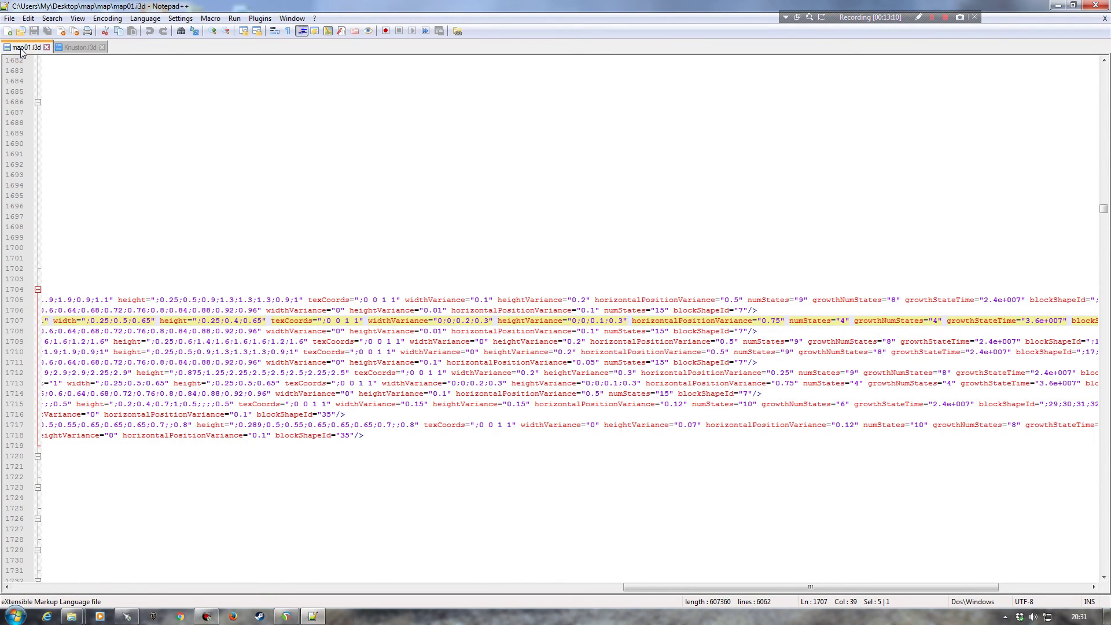
pyautogui.moveTo(678, 589); pyautogui.dragTo(767, 588)
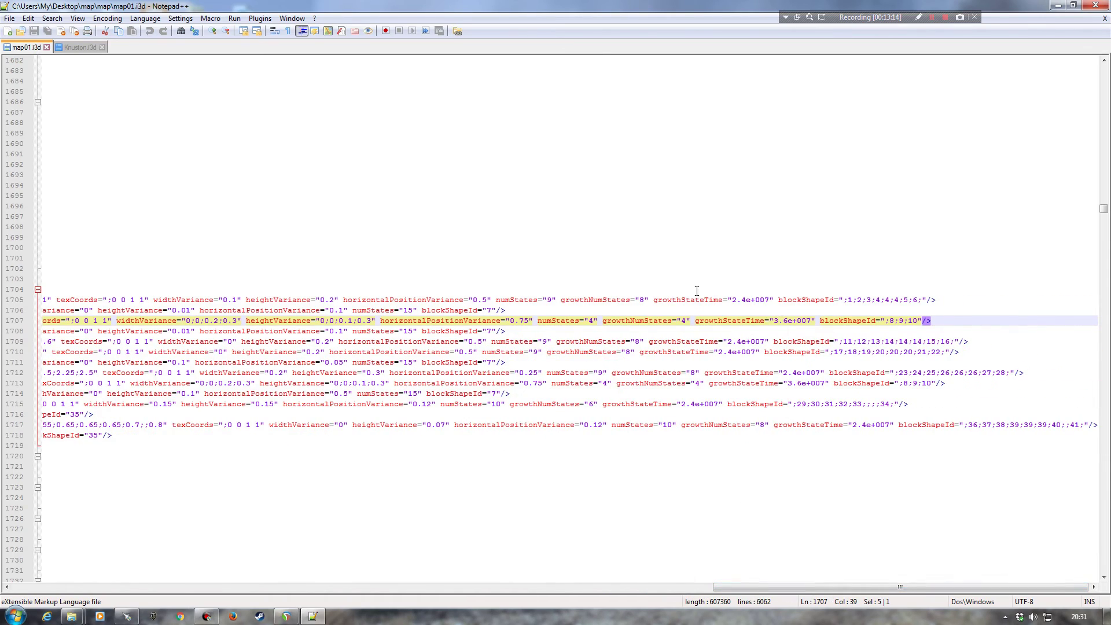
pyautogui.click(73, 50)
pyautogui.moveTo(719, 589); pyautogui.dragTo(554, 591)
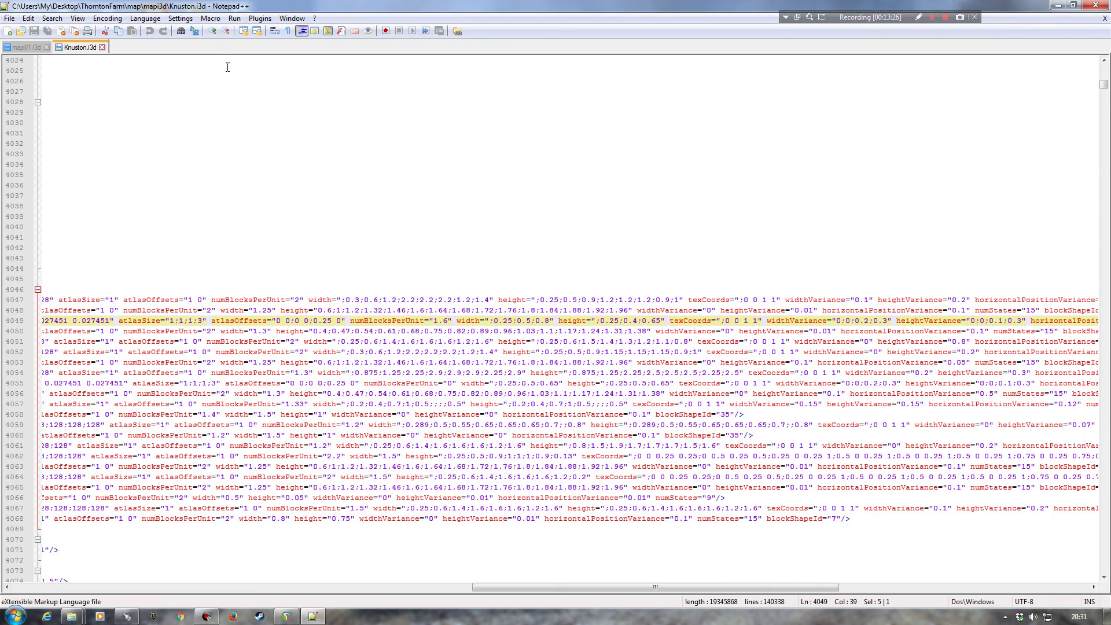
# Set numBlocksPerUnit to 1.6 on line 1707 of map01.i3d and save the file
pyautogui.click(29, 46)
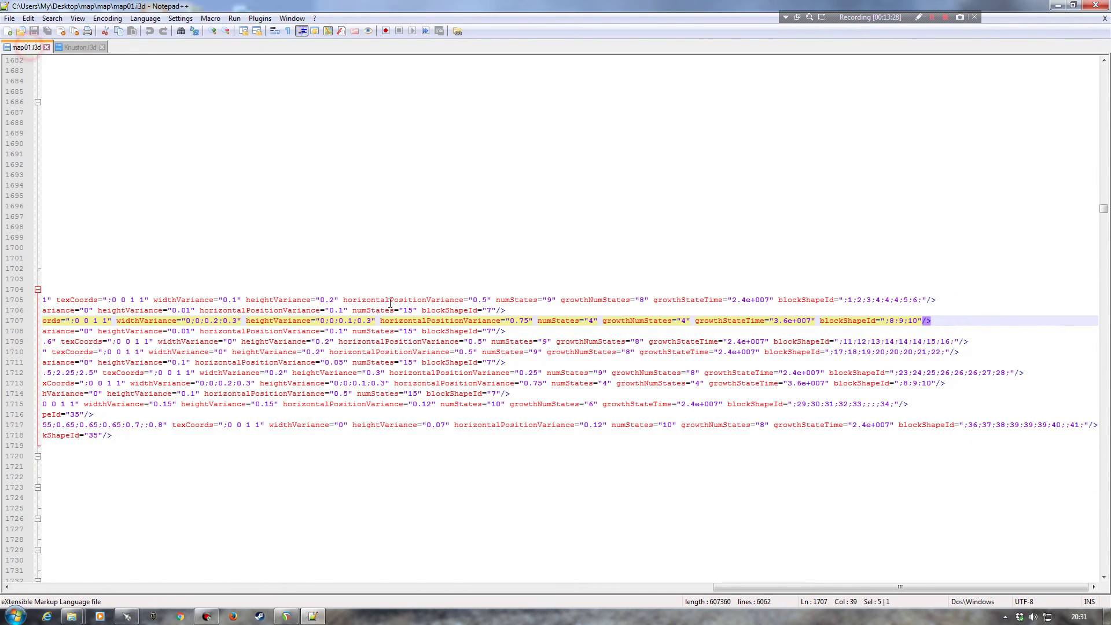
pyautogui.moveTo(729, 585); pyautogui.dragTo(426, 598)
pyautogui.click(666, 321)
pyautogui.write('.6')
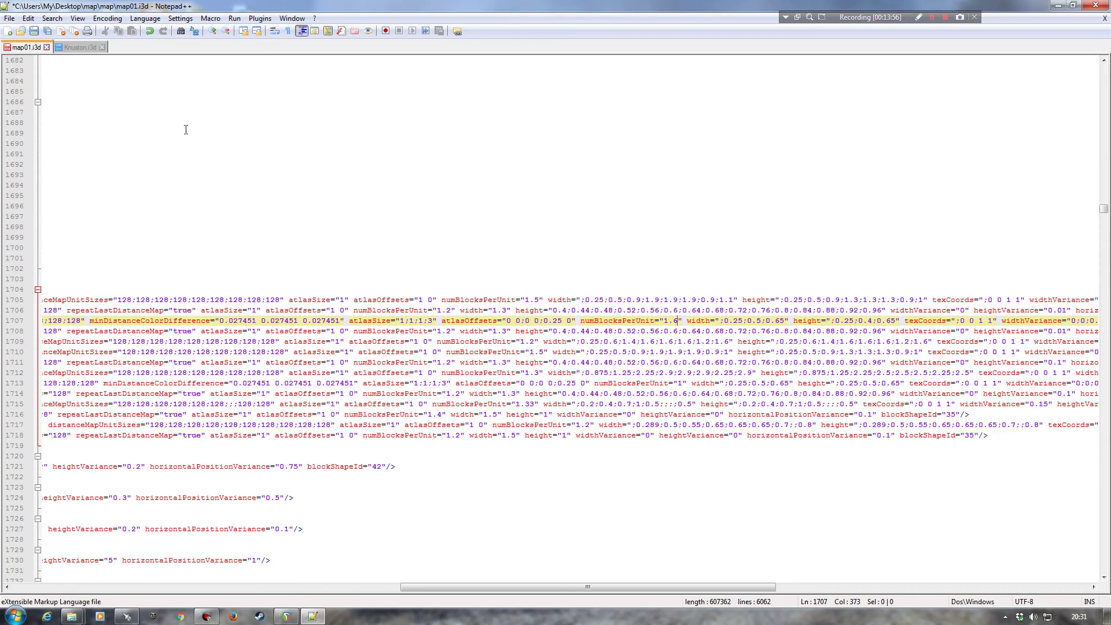
pyautogui.click(33, 31)
# Close map01.i3d and Knuston.i3d, and exit the text editor
pyautogui.click(46, 47)
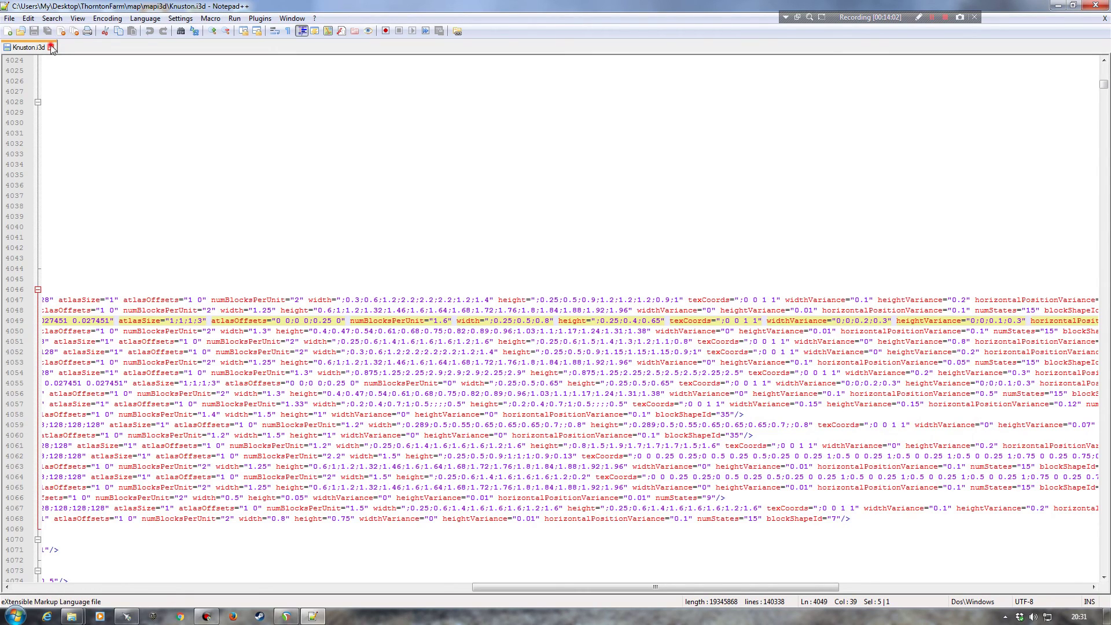
pyautogui.click(51, 47)
pyautogui.click(1095, 5)
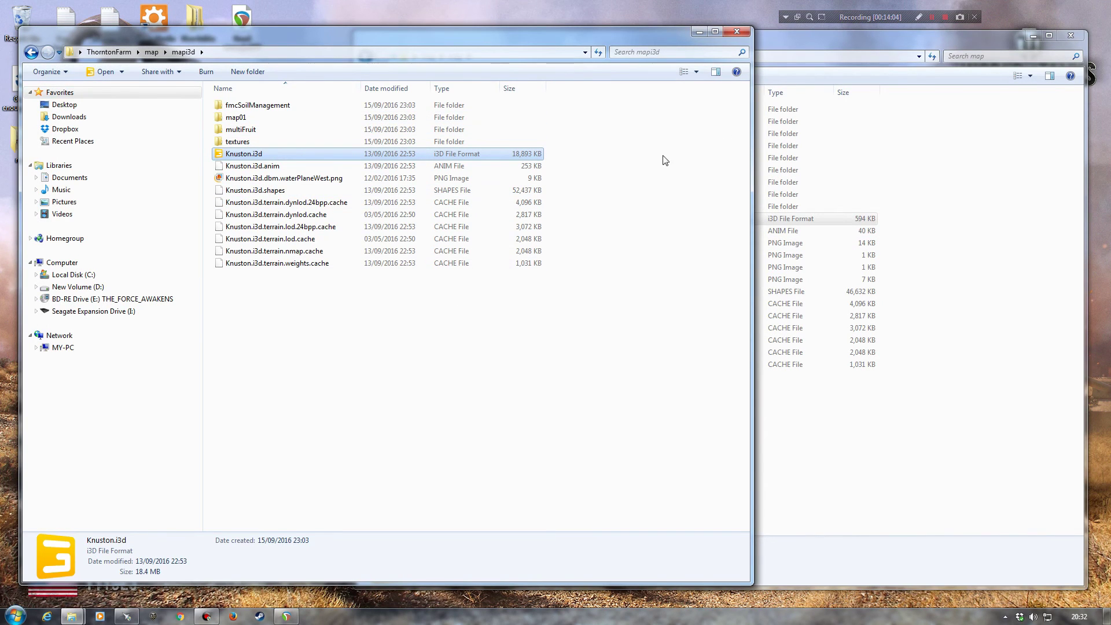
# Open map01.i3d from the map folder in GIANTS Editor
pyautogui.click(810, 49)
pyautogui.doubleClick(572, 218)
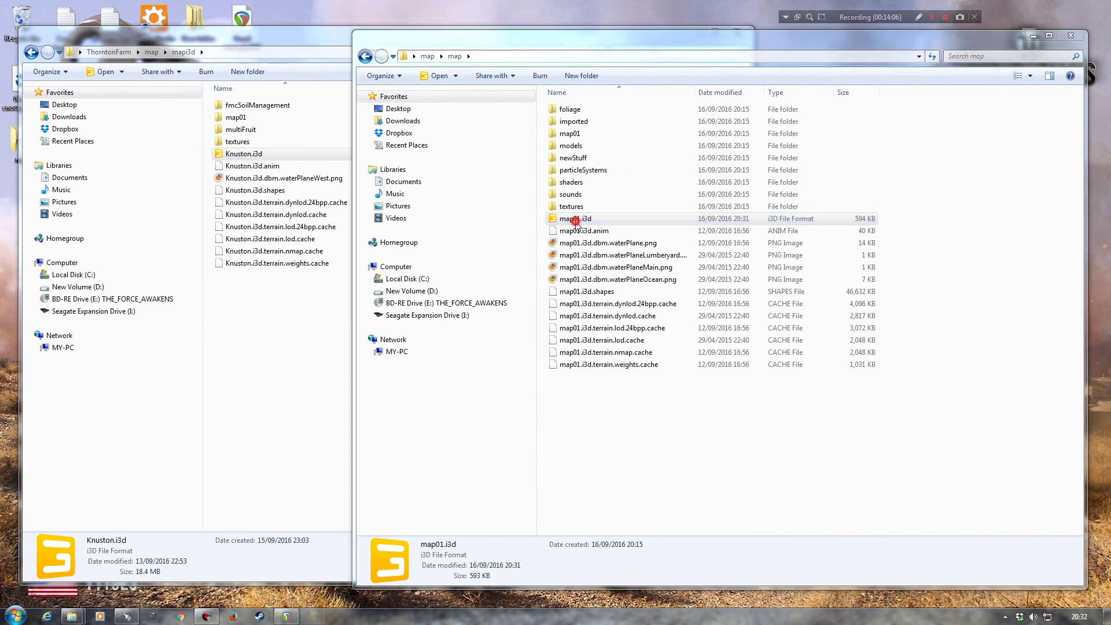
pyautogui.click(555, 379)
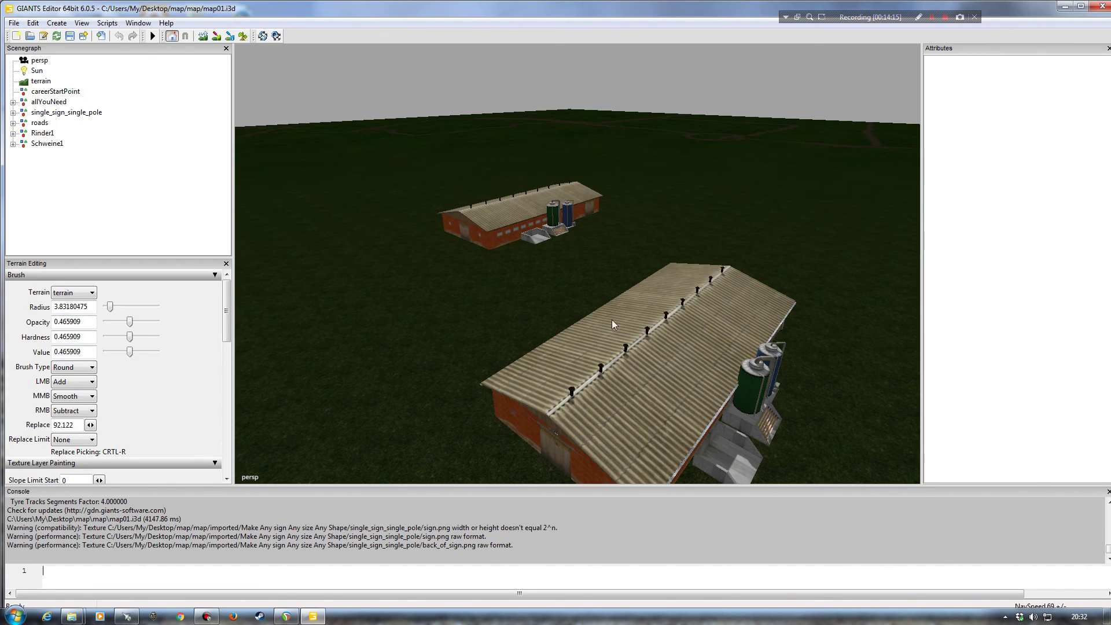
# Set the foliage layer to grass with foliage channels 1 and 5 enabled for painting the open field
pyautogui.keyDown('alt'); pyautogui.moveTo(613, 319); pyautogui.dragTo(485, 311); pyautogui.keyUp('alt')
pyautogui.keyDown('alt'); pyautogui.moveTo(485, 312); pyautogui.dragTo(521, 317, button='right'); pyautogui.keyUp('alt')
pyautogui.keyDown('alt'); pyautogui.moveTo(521, 317); pyautogui.dragTo(540, 285); pyautogui.keyUp('alt')
pyautogui.keyDown('alt'); pyautogui.moveTo(541, 285); pyautogui.dragTo(567, 246, button='right'); pyautogui.keyUp('alt')
pyautogui.keyDown('alt'); pyautogui.moveTo(567, 245); pyautogui.dragTo(434, 226); pyautogui.keyUp('alt')
pyautogui.moveTo(434, 226)
pyautogui.keyDown('alt'); pyautogui.mouseDown(button='right')
pyautogui.moveTo(480, 145)
pyautogui.moveTo(540, 315)
pyautogui.moveTo(627, 288)
pyautogui.moveTo(508, 290)
pyautogui.moveTo(596, 336)
pyautogui.moveTo(602, 324)
pyautogui.moveTo(546, 322)
pyautogui.moveTo(581, 349)
pyautogui.moveTo(201, 164)
pyautogui.mouseUp(button='right'); pyautogui.keyUp('alt')
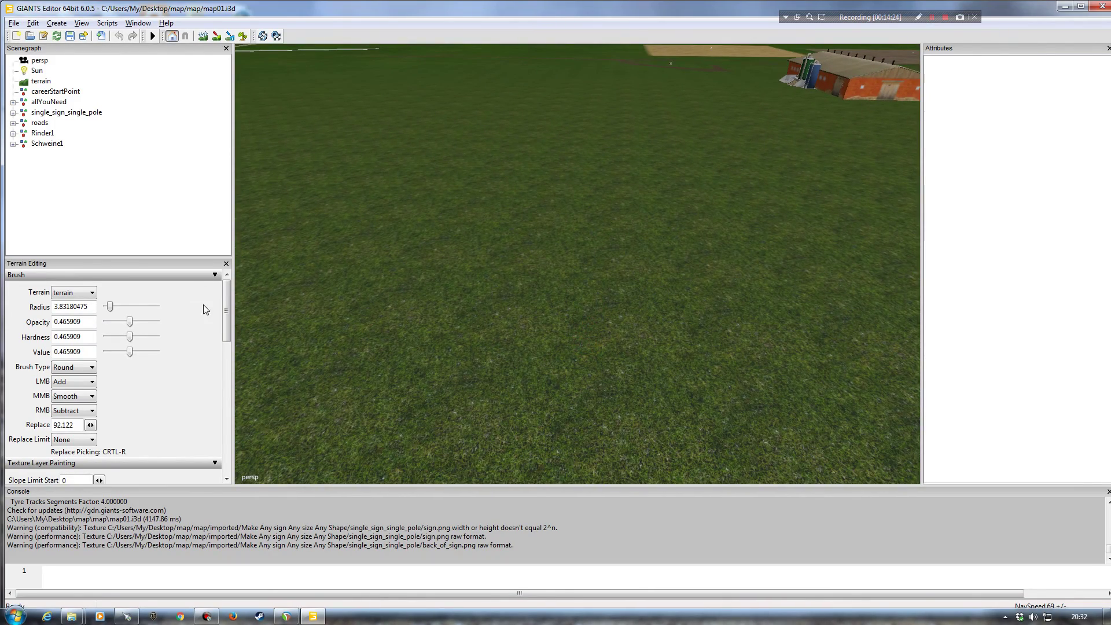
pyautogui.moveTo(233, 302); pyautogui.dragTo(220, 388)
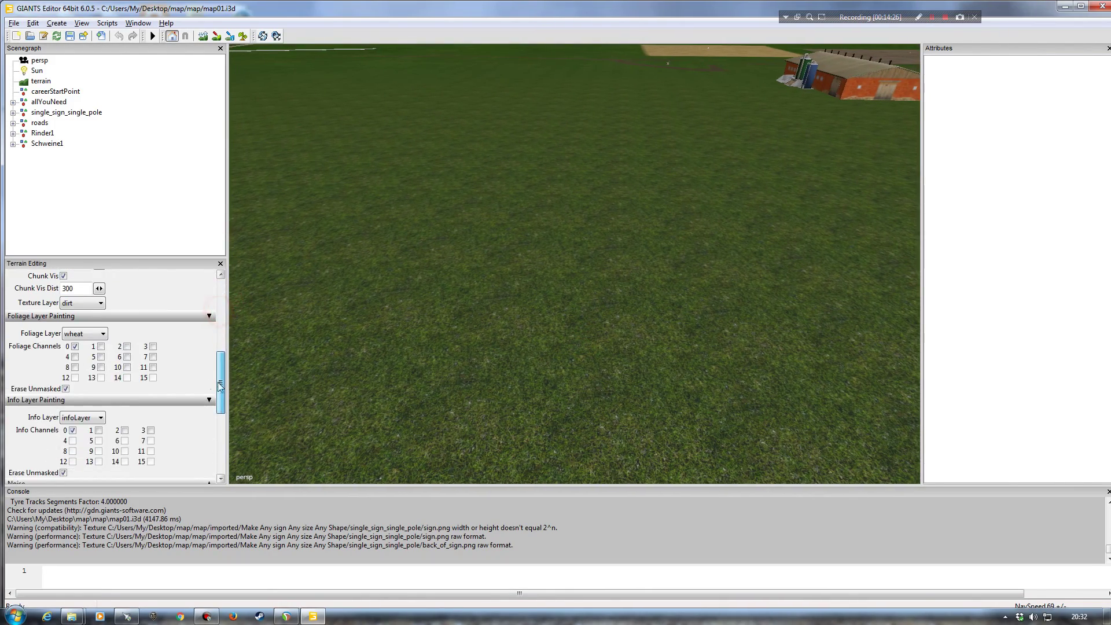
pyautogui.click(88, 334)
pyautogui.click(87, 365)
pyautogui.click(100, 357)
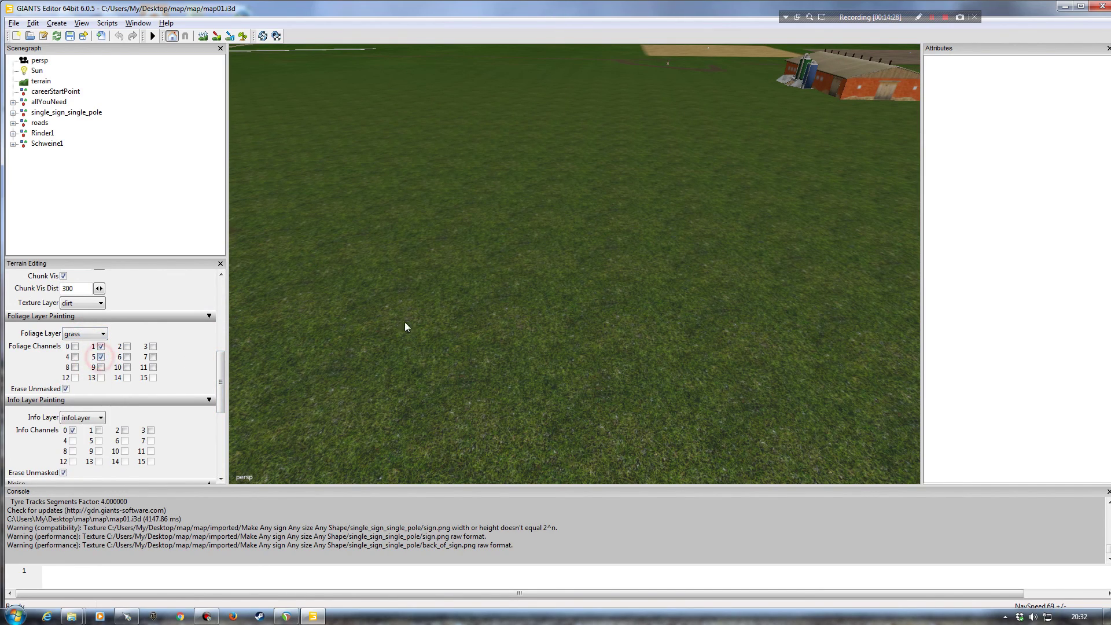
# Activate foliage painting and paint a patch of grass on the open ground away from the barns
pyautogui.click(244, 40)
pyautogui.moveTo(509, 217)
pyautogui.mouseDown()
pyautogui.moveTo(467, 336)
pyautogui.moveTo(546, 285)
pyautogui.moveTo(529, 225)
pyautogui.mouseUp()
pyautogui.keyDown('alt'); pyautogui.moveTo(501, 310); pyautogui.dragTo(479, 339); pyautogui.keyUp('alt')
pyautogui.scroll(10, 477, 312)
pyautogui.moveTo(476, 280)
pyautogui.keyDown('alt'); pyautogui.mouseDown()
pyautogui.moveTo(483, 229)
pyautogui.moveTo(429, 317)
pyautogui.moveTo(478, 224)
pyautogui.moveTo(415, 283)
pyautogui.moveTo(446, 249)
pyautogui.mouseUp(); pyautogui.keyUp('alt')
pyautogui.scroll(-8, 484, 269)
pyautogui.scroll(6, 427, 305)
pyautogui.scroll(-7, 435, 304)
pyautogui.scroll(4, 438, 298)
pyautogui.moveTo(512, 181)
pyautogui.mouseDown()
pyautogui.moveTo(696, 260)
pyautogui.moveTo(550, 301)
pyautogui.moveTo(540, 340)
pyautogui.mouseUp()
# Enable foliage channel 4 as well and paint over the grass patch
pyautogui.scroll(-8, 570, 291)
pyautogui.keyDown('alt'); pyautogui.moveTo(540, 340); pyautogui.dragTo(534, 303, button='right'); pyautogui.keyUp('alt')
pyautogui.keyDown('alt'); pyautogui.moveTo(536, 285); pyautogui.dragTo(574, 268); pyautogui.keyUp('alt')
pyautogui.keyDown('alt'); pyautogui.moveTo(574, 268); pyautogui.dragTo(503, 301, button='right'); pyautogui.keyUp('alt')
pyautogui.click(75, 357)
pyautogui.moveTo(426, 224)
pyautogui.mouseDown()
pyautogui.moveTo(501, 254)
pyautogui.moveTo(362, 225)
pyautogui.moveTo(382, 151)
pyautogui.moveTo(381, 267)
pyautogui.mouseUp()
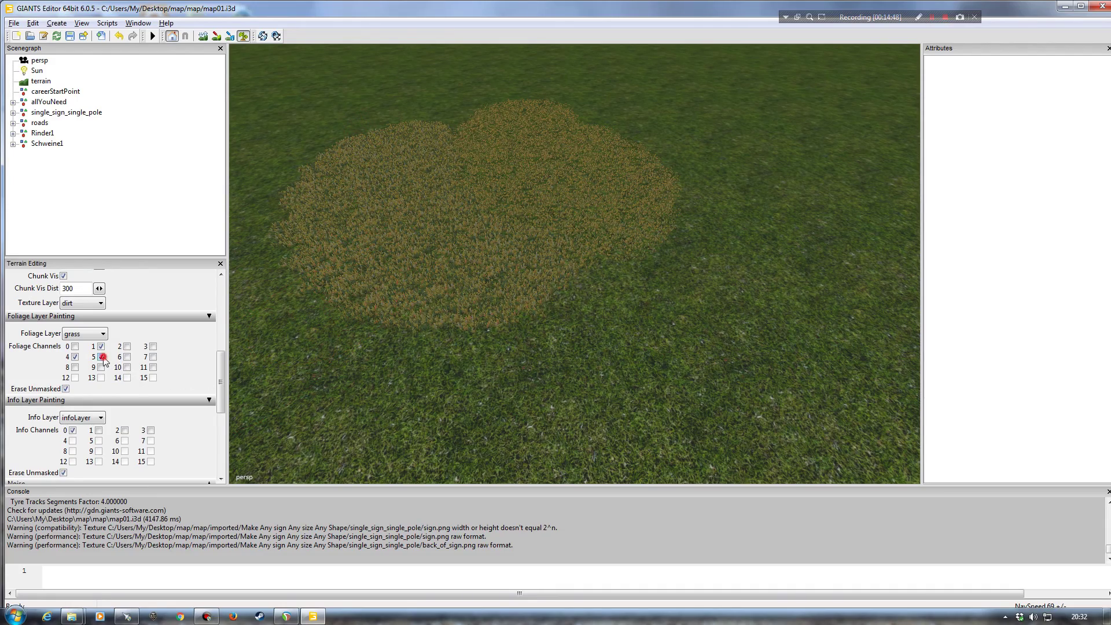
# Limit the grass foliage channels to 1 and 6 and paint a ring of grass around the existing patch
pyautogui.click(75, 357)
pyautogui.click(127, 356)
pyautogui.scroll(-2, 349, 363)
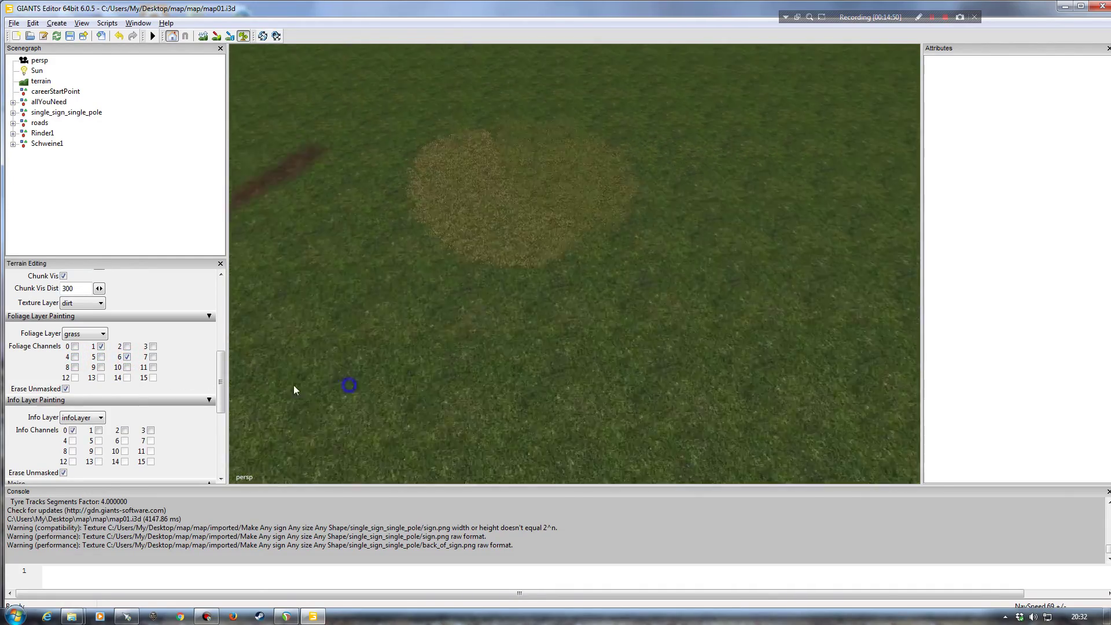
pyautogui.keyDown('alt'); pyautogui.moveTo(293, 384); pyautogui.dragTo(263, 384, button='right'); pyautogui.keyUp('alt')
pyautogui.keyDown('alt'); pyautogui.moveTo(337, 305); pyautogui.dragTo(339, 231, button='right'); pyautogui.keyUp('alt')
pyautogui.moveTo(453, 158)
pyautogui.mouseDown()
pyautogui.moveTo(460, 266)
pyautogui.moveTo(608, 377)
pyautogui.moveTo(804, 375)
pyautogui.moveTo(838, 241)
pyautogui.moveTo(752, 128)
pyautogui.moveTo(595, 112)
pyautogui.moveTo(468, 181)
pyautogui.moveTo(585, 144)
pyautogui.moveTo(714, 143)
pyautogui.mouseUp()
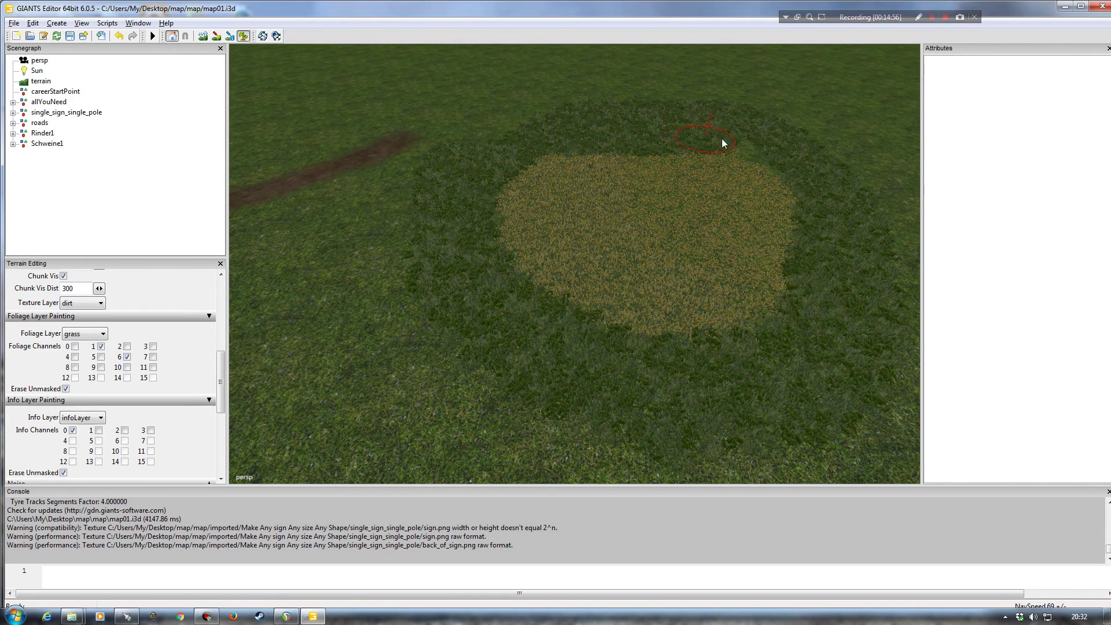
pyautogui.moveTo(825, 276); pyautogui.dragTo(751, 366)
# Examine the density of the newly painted grass ring from close up
pyautogui.keyDown('alt'); pyautogui.moveTo(751, 366); pyautogui.dragTo(776, 328, button='right'); pyautogui.keyUp('alt')
pyautogui.moveTo(776, 328)
pyautogui.keyDown('alt'); pyautogui.mouseDown()
pyautogui.moveTo(713, 335)
pyautogui.moveTo(636, 318)
pyautogui.mouseUp(); pyautogui.keyUp('alt')
pyautogui.keyDown('alt'); pyautogui.moveTo(636, 318); pyautogui.dragTo(638, 300, button='right'); pyautogui.keyUp('alt')
pyautogui.moveTo(638, 300)
pyautogui.keyDown('alt'); pyautogui.mouseDown()
pyautogui.moveTo(568, 343)
pyautogui.moveTo(394, 321)
pyautogui.mouseUp(); pyautogui.keyUp('alt')
pyautogui.keyDown('alt'); pyautogui.moveTo(395, 322); pyautogui.dragTo(394, 305, button='right'); pyautogui.keyUp('alt')
pyautogui.moveTo(394, 305)
pyautogui.keyDown('alt'); pyautogui.mouseDown()
pyautogui.moveTo(504, 298)
pyautogui.moveTo(432, 326)
pyautogui.moveTo(436, 347)
pyautogui.moveTo(367, 333)
pyautogui.mouseUp(); pyautogui.keyUp('alt')
pyautogui.keyDown('alt'); pyautogui.moveTo(367, 333); pyautogui.dragTo(387, 321, button='right'); pyautogui.keyUp('alt')
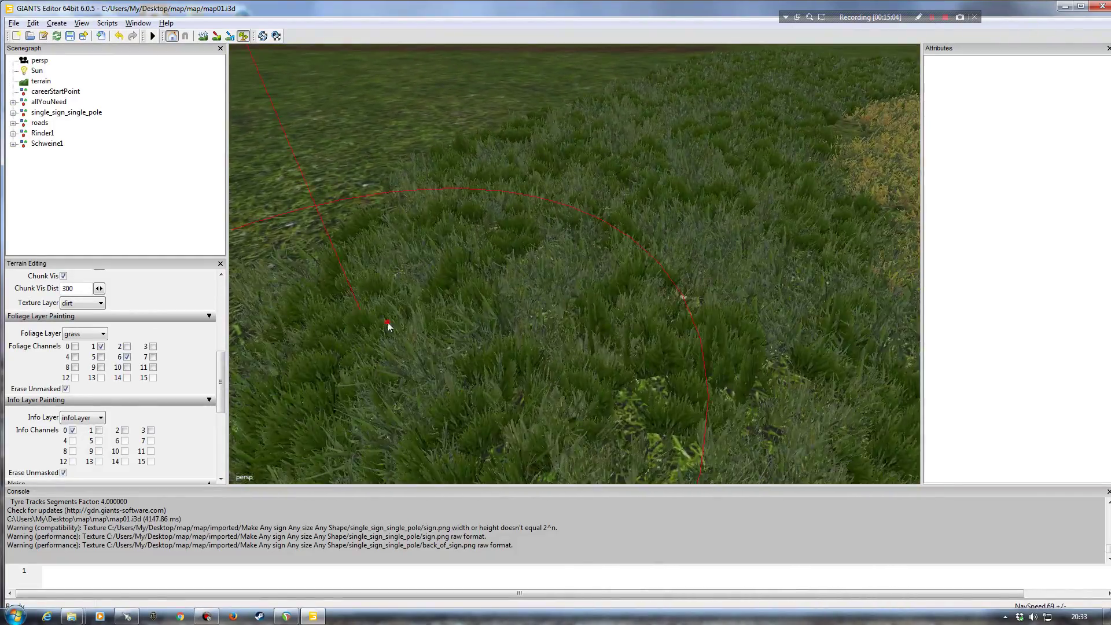
pyautogui.keyDown('alt'); pyautogui.moveTo(387, 322); pyautogui.dragTo(461, 322); pyautogui.keyUp('alt')
pyautogui.keyDown('alt'); pyautogui.moveTo(461, 323); pyautogui.dragTo(431, 325, button='right'); pyautogui.keyUp('alt')
# Examine the yellow grass patch up close and compare its density with the surrounding green grass
pyautogui.keyDown('alt'); pyautogui.moveTo(482, 335); pyautogui.dragTo(500, 326); pyautogui.keyUp('alt')
pyautogui.scroll(8, 501, 331)
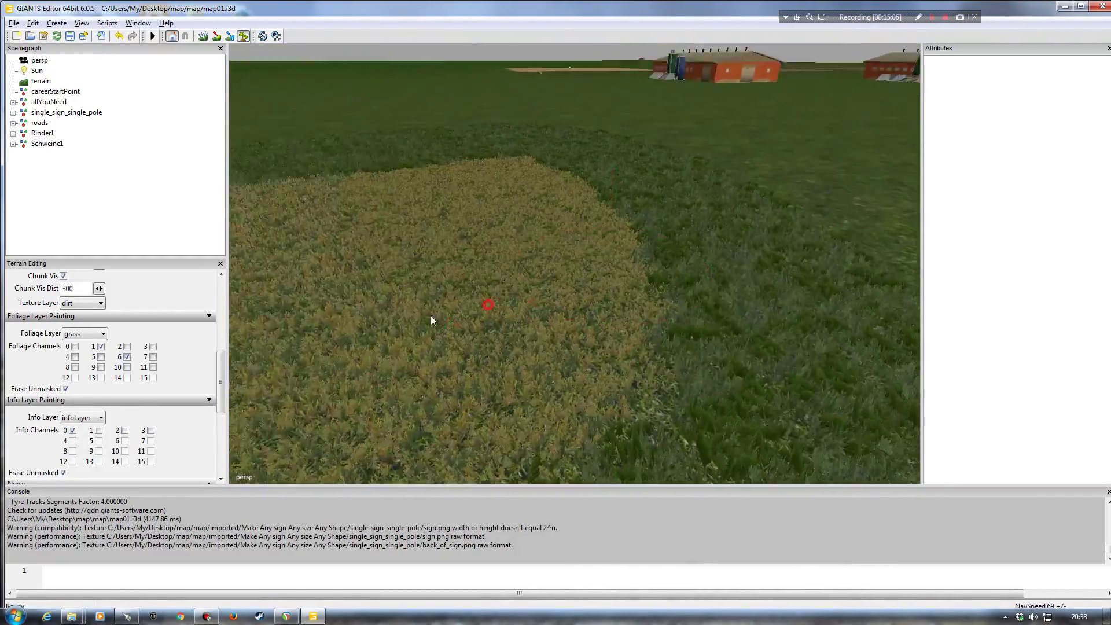
pyautogui.scroll(-5, 471, 293)
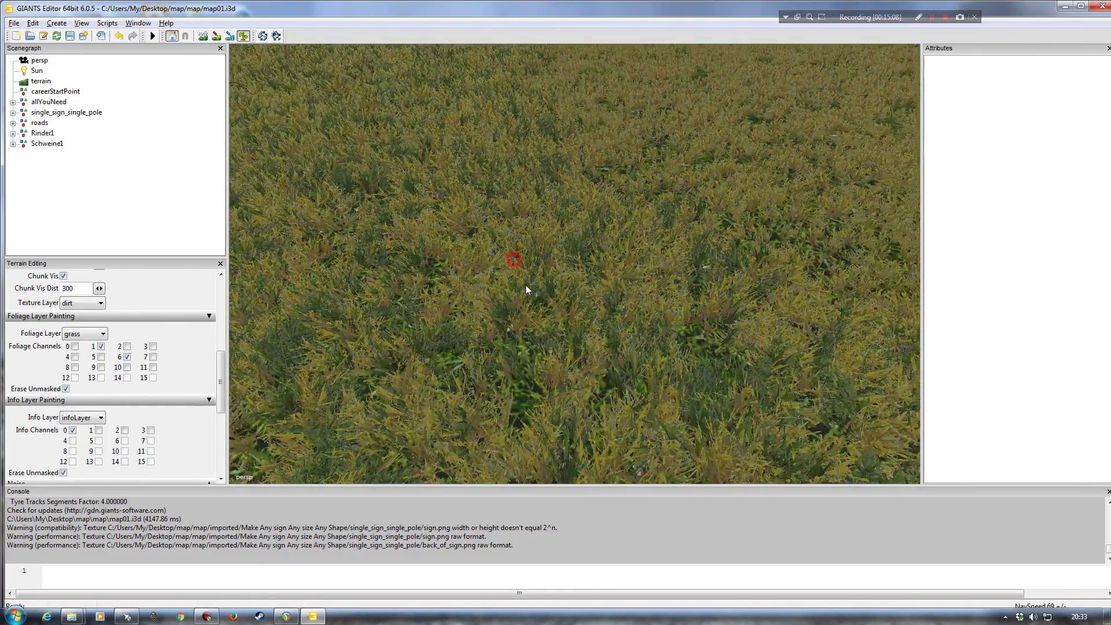
pyautogui.scroll(-2, 470, 286)
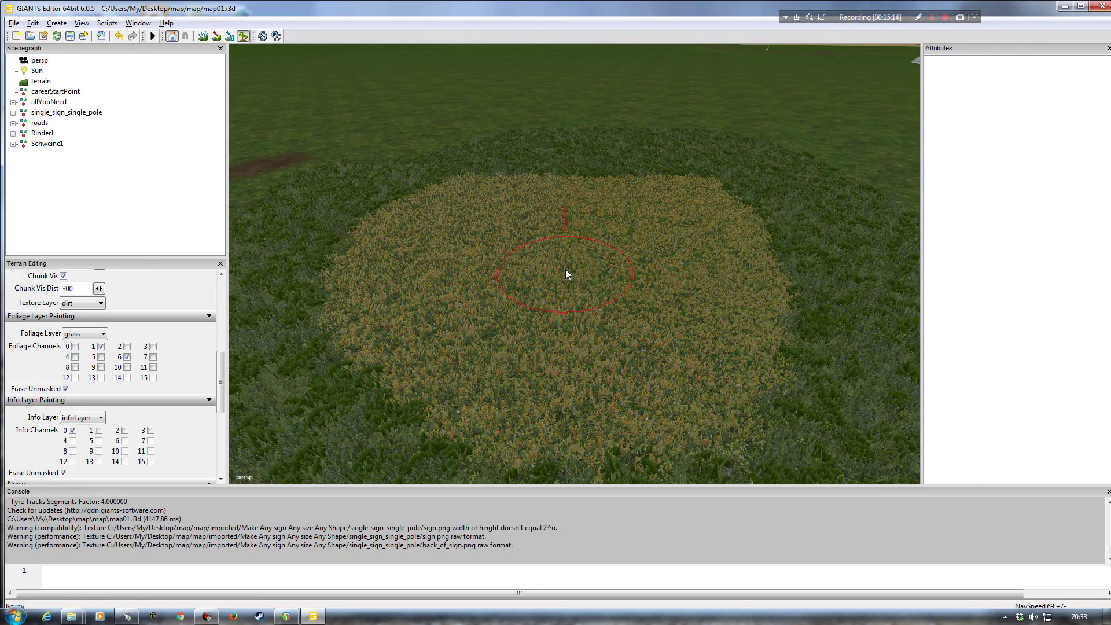
pyautogui.keyDown('alt'); pyautogui.moveTo(587, 295); pyautogui.dragTo(467, 315); pyautogui.keyUp('alt')
pyautogui.scroll(5, 460, 289)
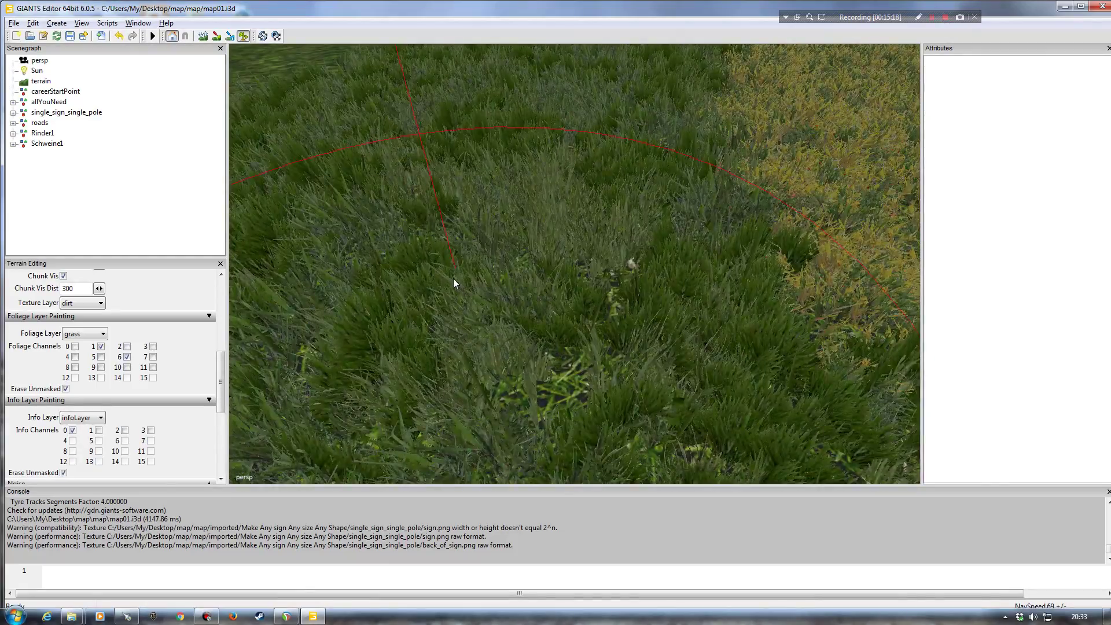
pyautogui.scroll(-10, 456, 280)
pyautogui.keyDown('alt'); pyautogui.moveTo(526, 276); pyautogui.dragTo(479, 265); pyautogui.keyUp('alt')
pyautogui.scroll(5, 460, 283)
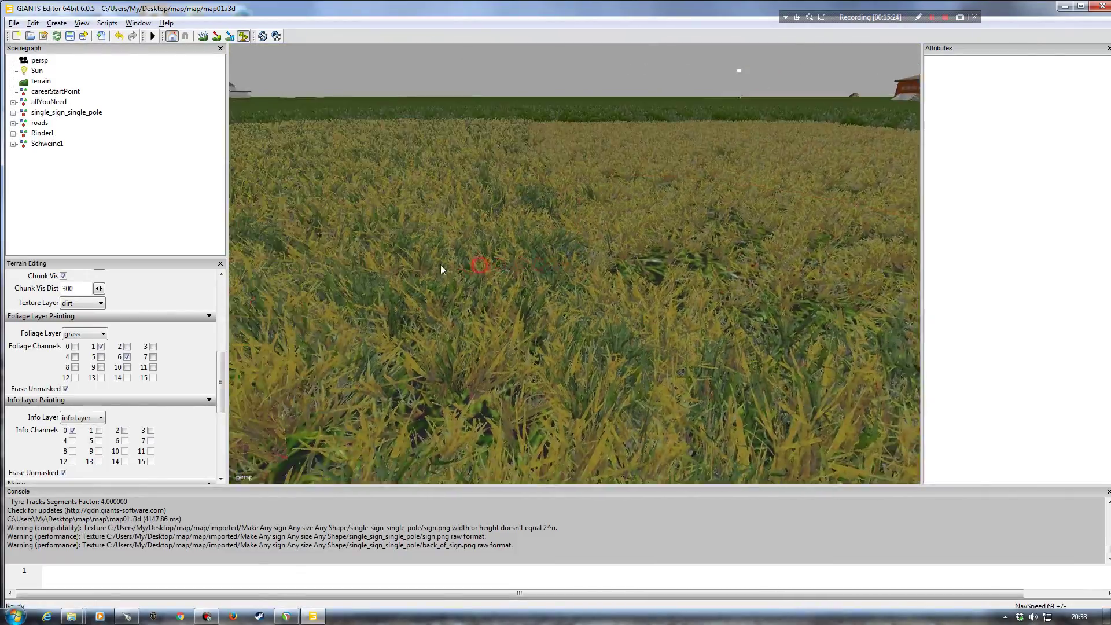